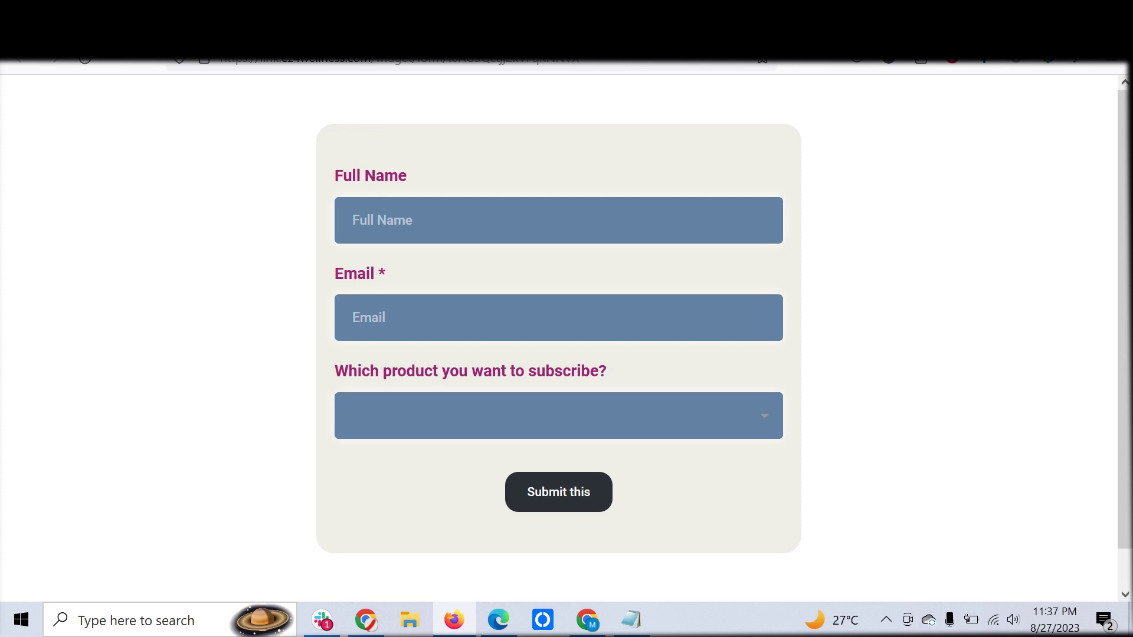
Enter test2 as the full name and a matching test2 email address, then show the product list
click(558, 220)
text(test2)
click(558, 317)
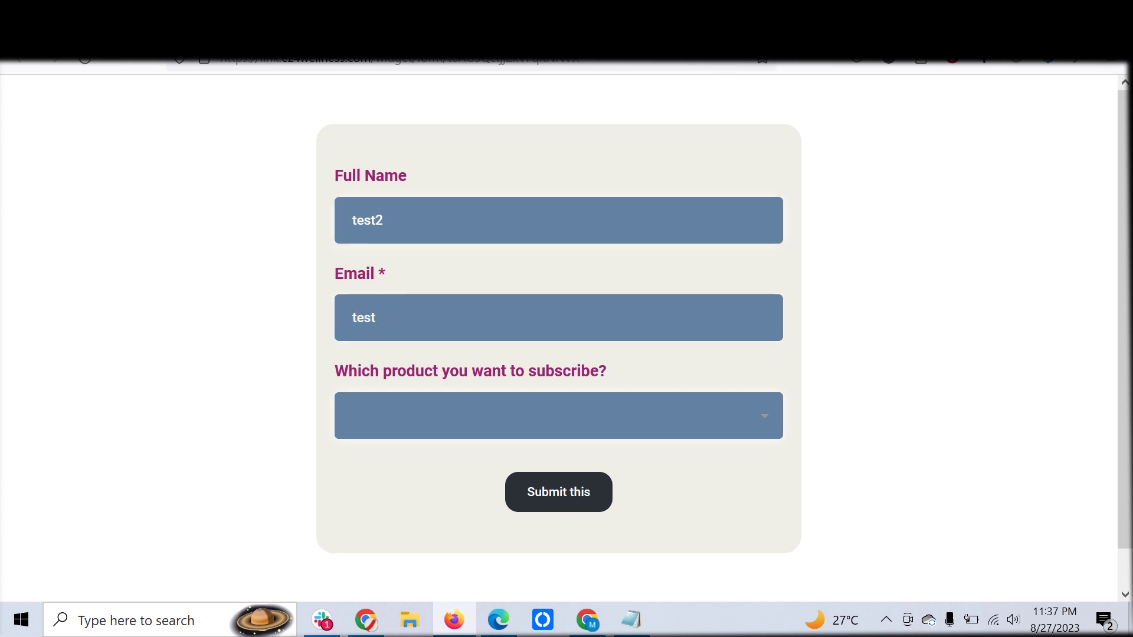
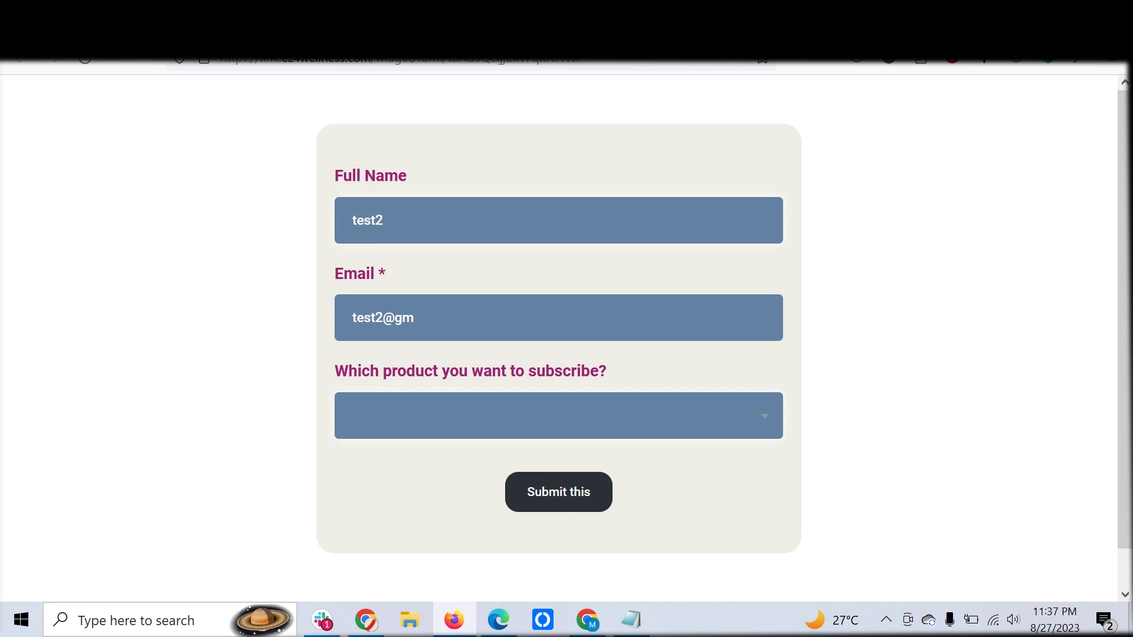
scroll(558, 325, down, 1)
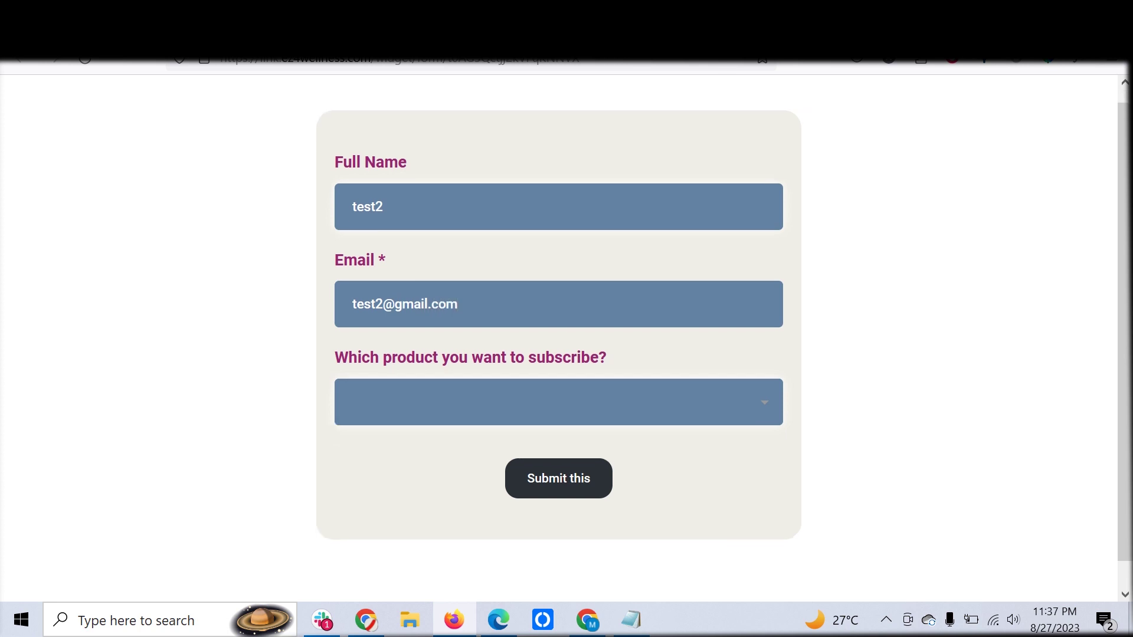
click(362, 379)
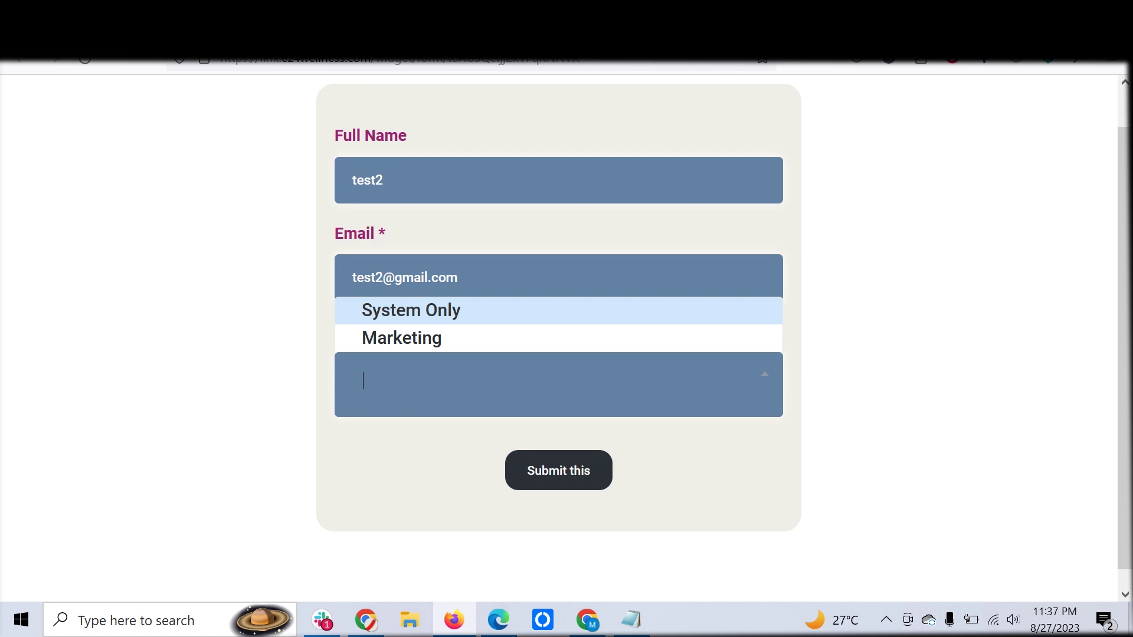
Select System Only as the subscribed product
key(Down)
key(Up)
key(Return)
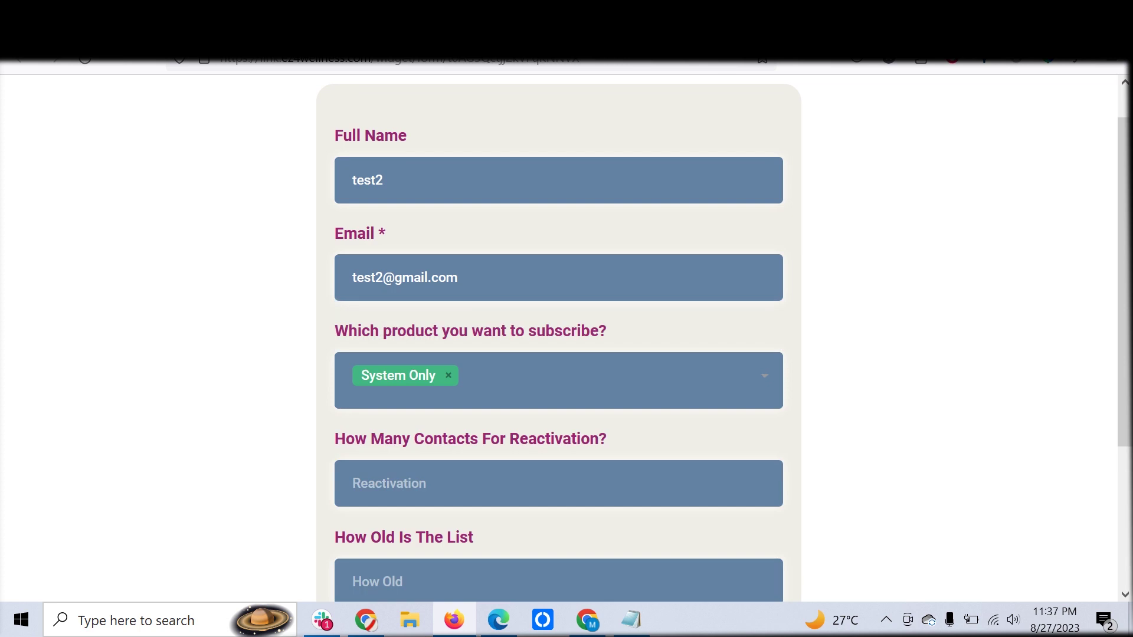
scroll(559, 336, down, 2)
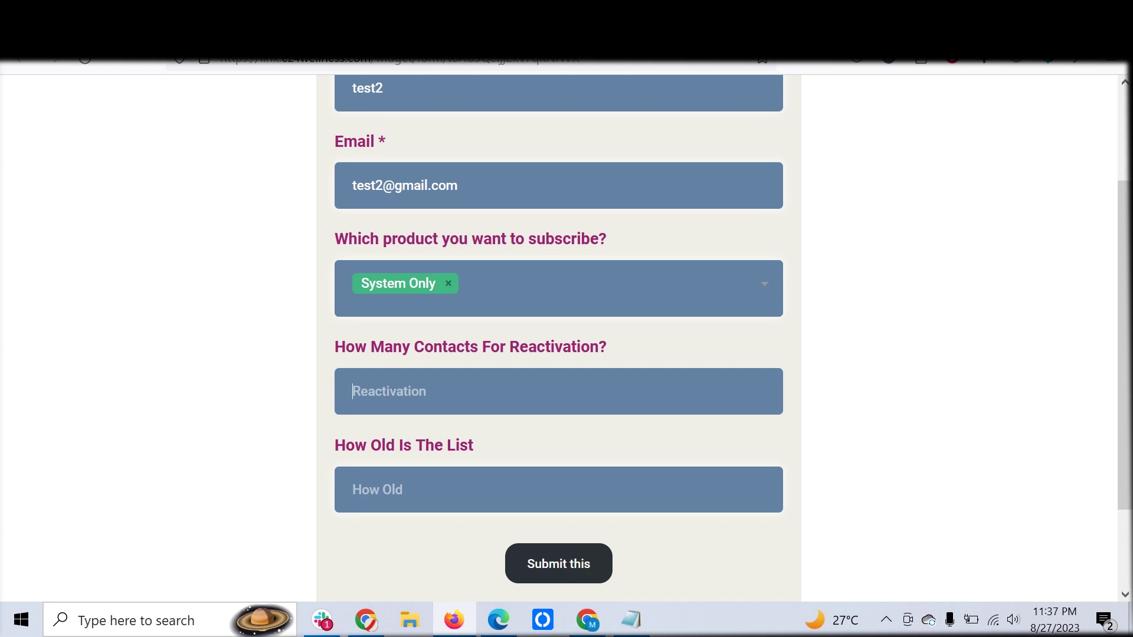
Answer 6000 contacts for reactivation and a 7 months old list, then submit the form
text(6-000)
key(BackSpace)
key(BackSpace)
key(BackSpace)
text(000)
key(Tab)
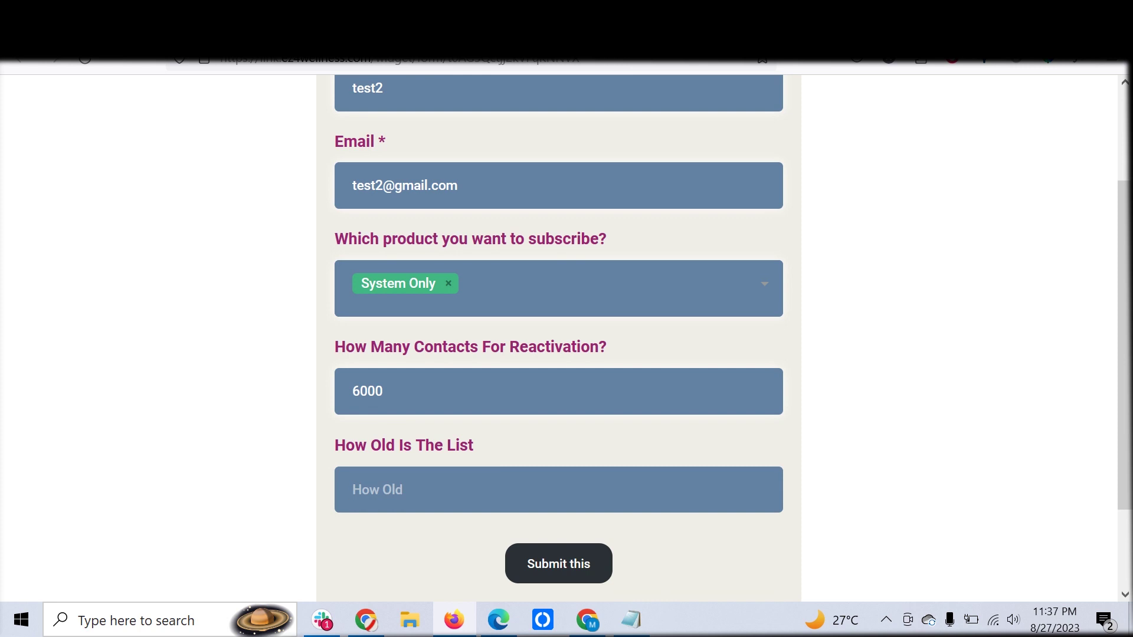
text(7 months)
key(Return)
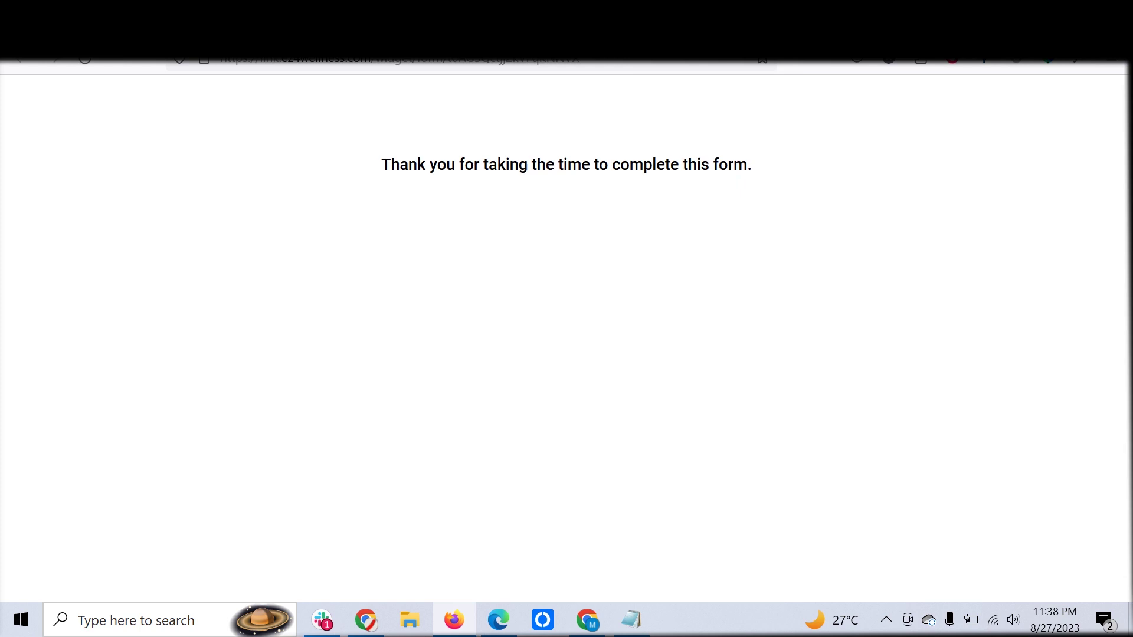
Reload the form and enter test3 as the full name with a matching gmail.com email address
key(ctrl+l)
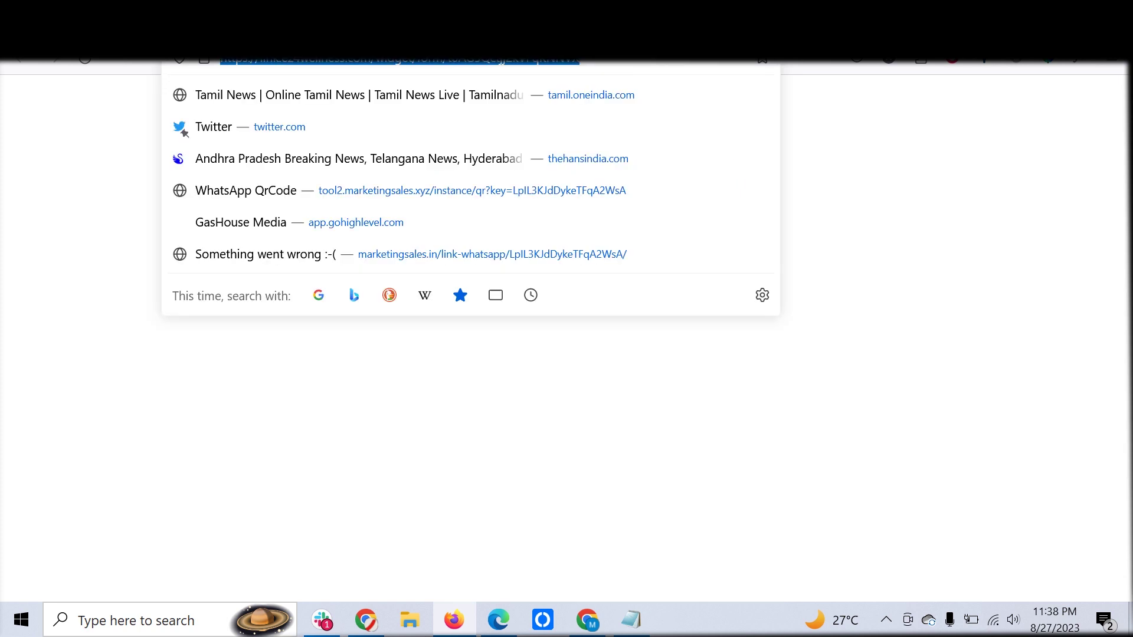
key(Return)
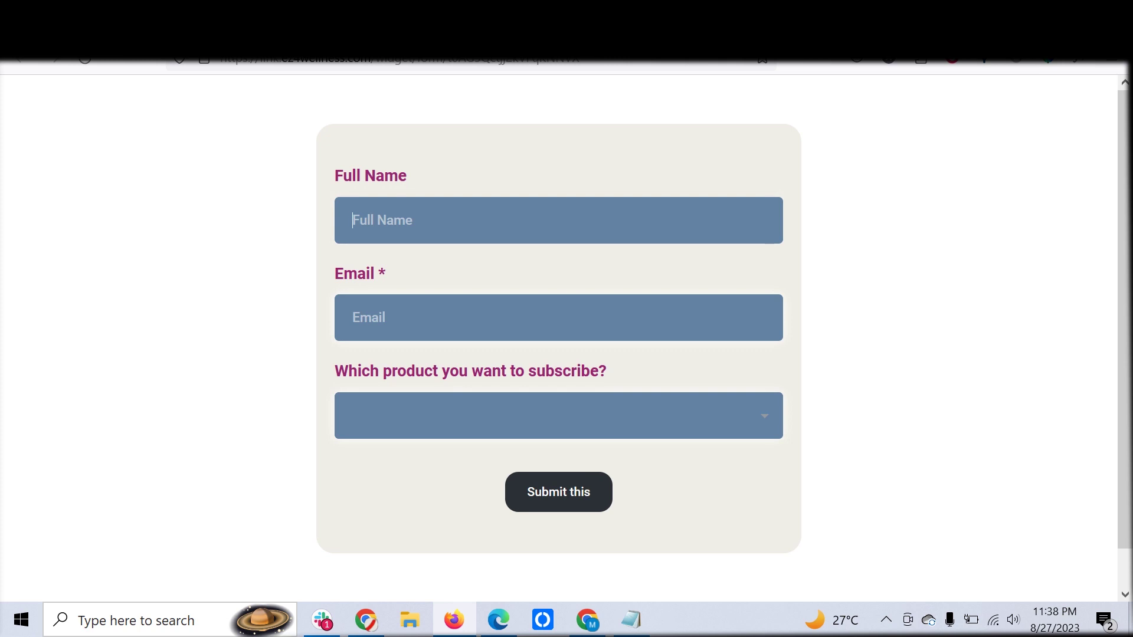
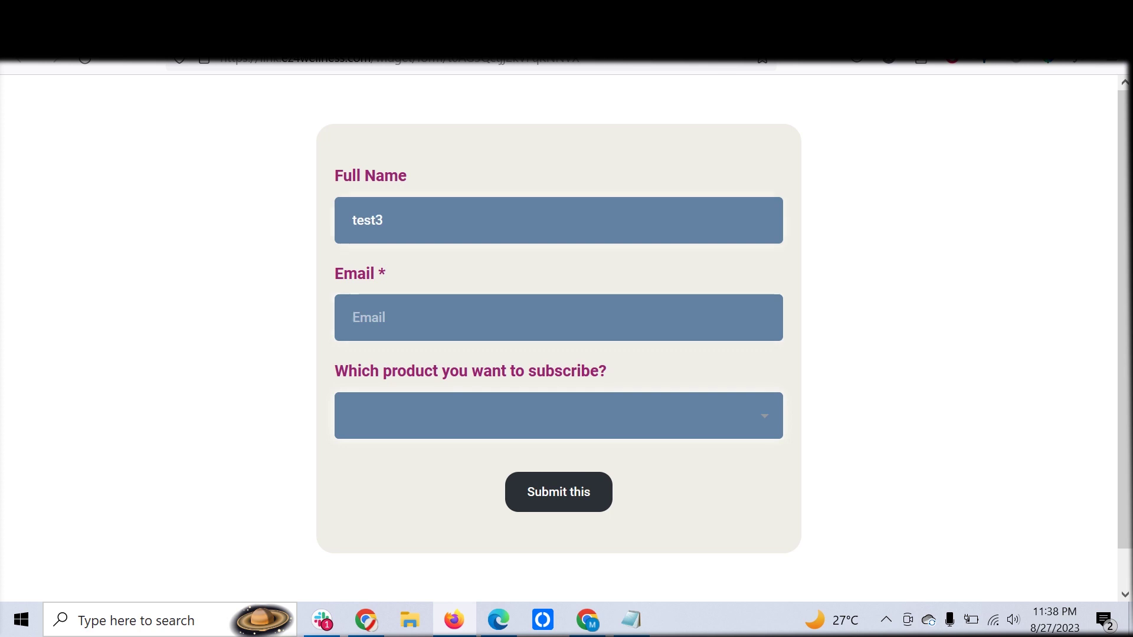
key(ctrl+f)
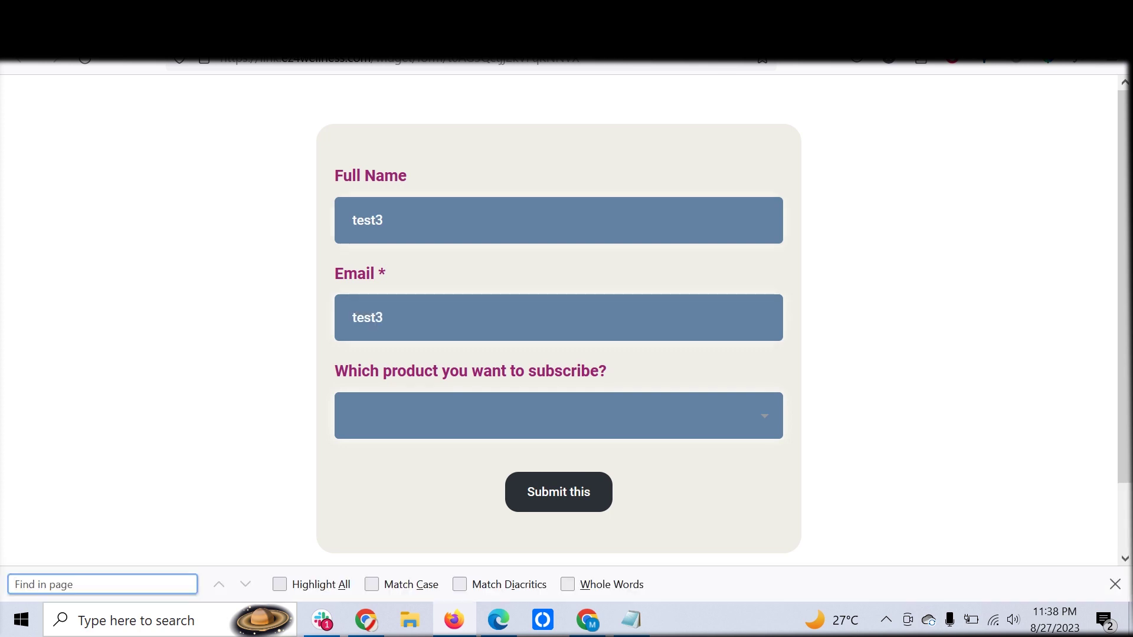
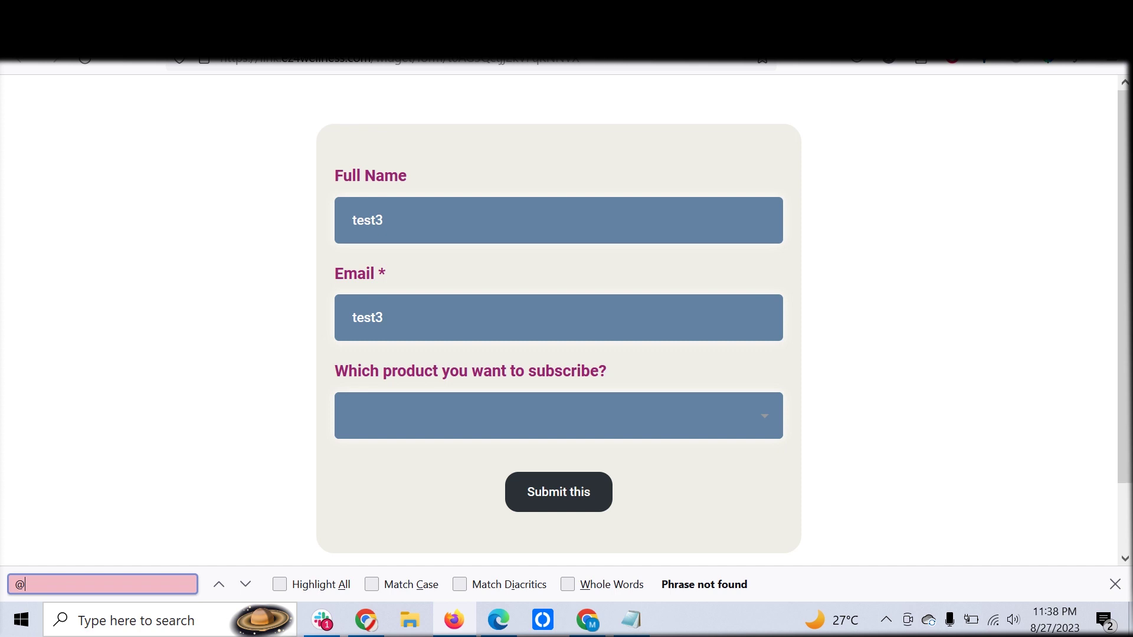
click(383, 317)
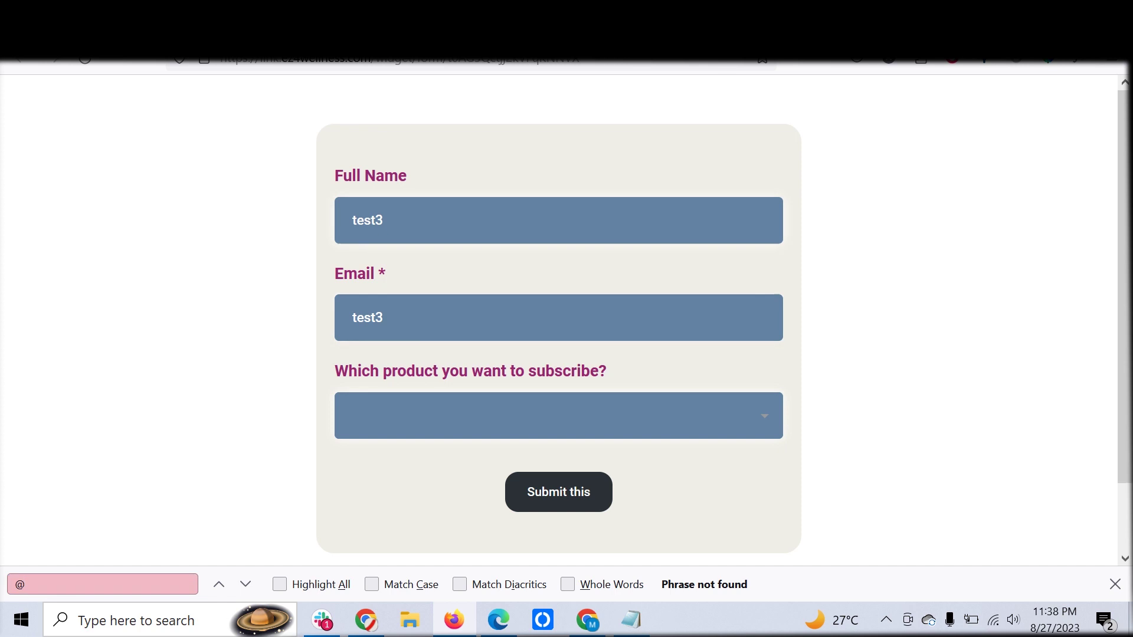
key(Return)
text(@gm)
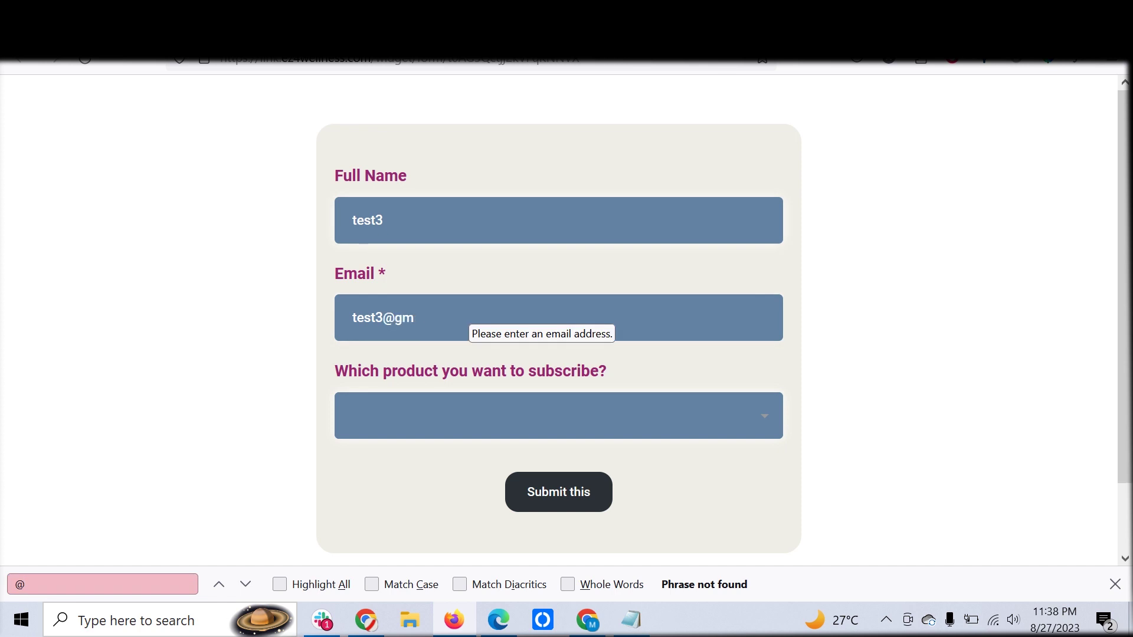
text(ail.com)
Select Marketing, switch to System Only to compare its questions, then return to Marketing
key(Tab)
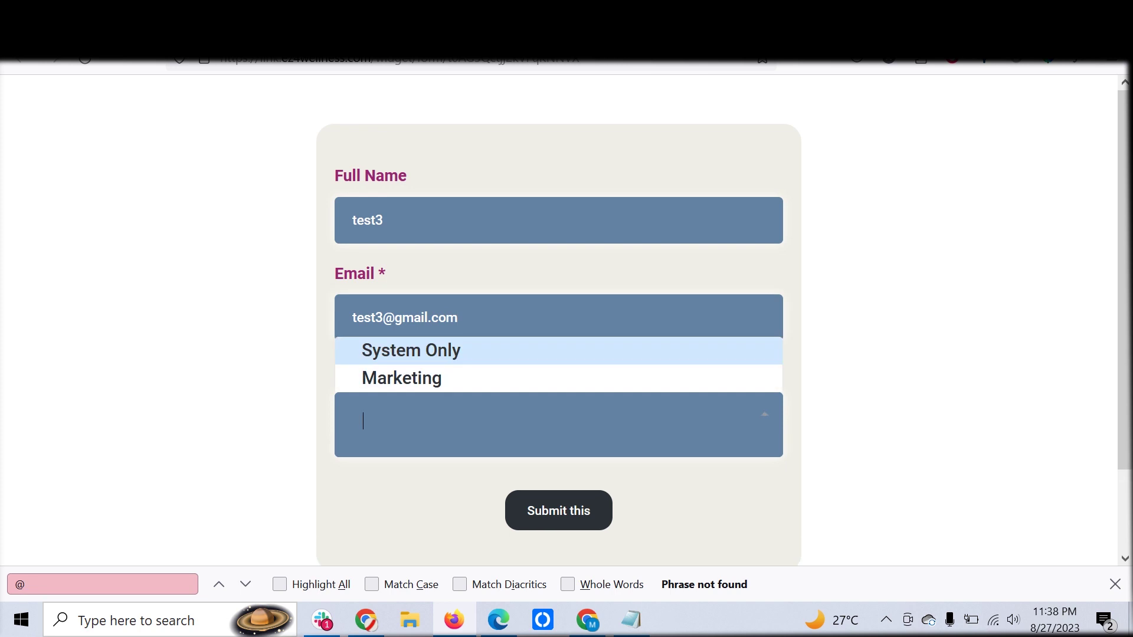
key(Down)
key(Return)
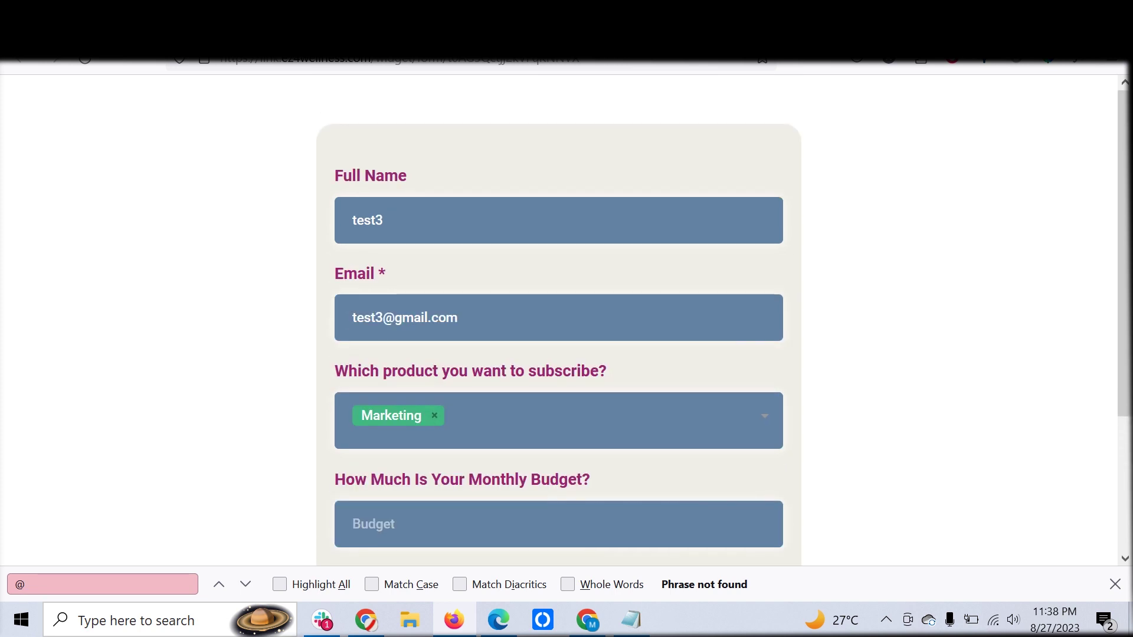
click(434, 415)
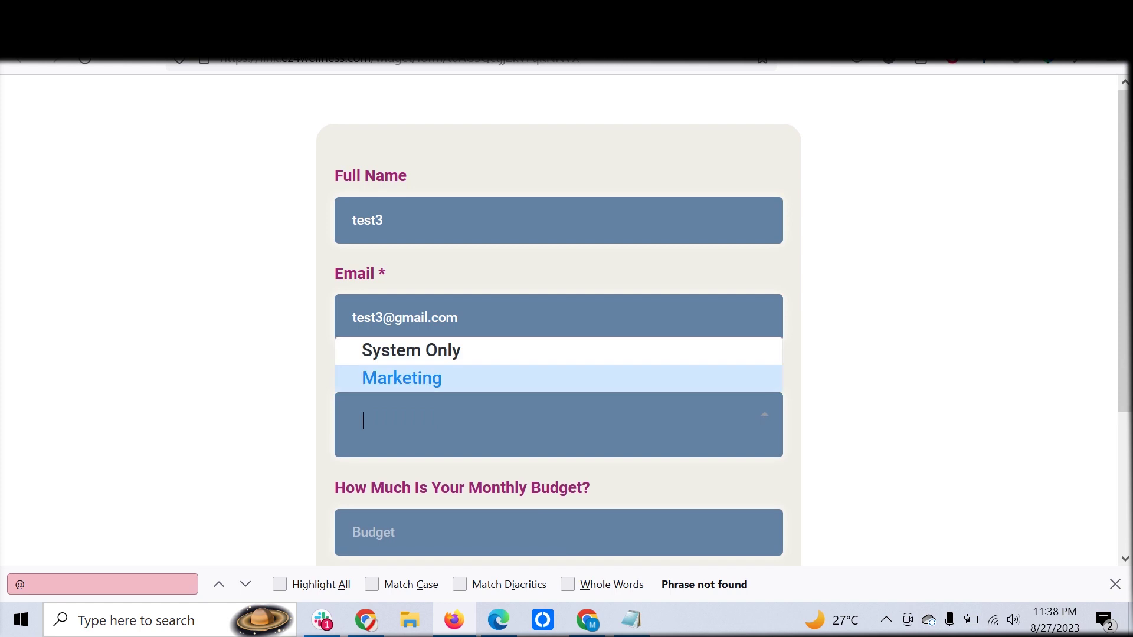
key(Return)
scroll(558, 319, down, 5)
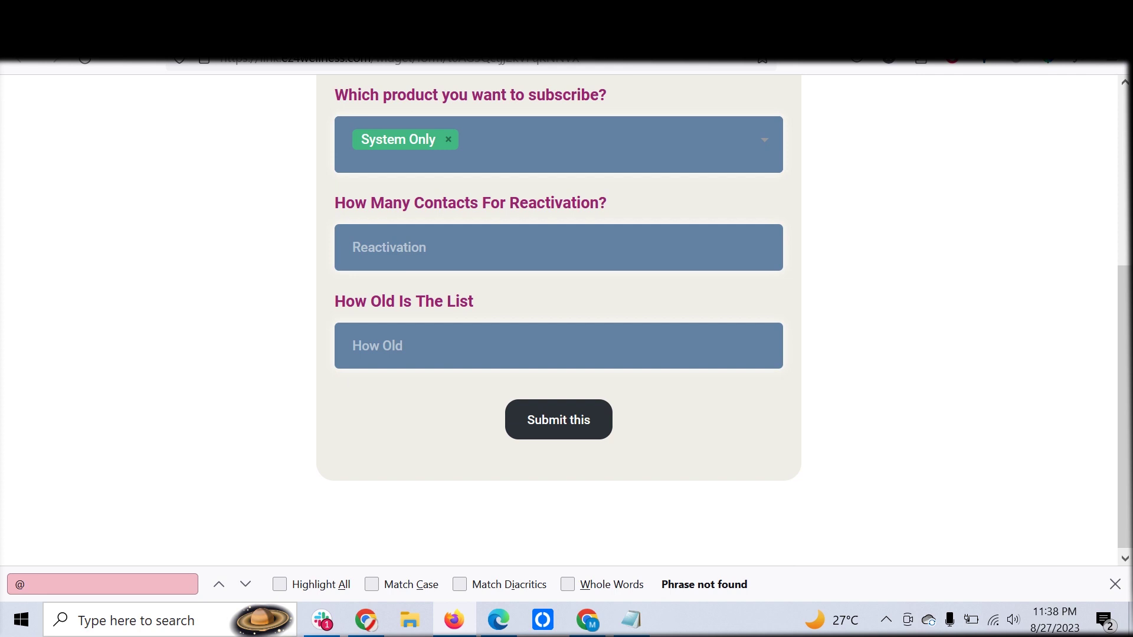
click(449, 139)
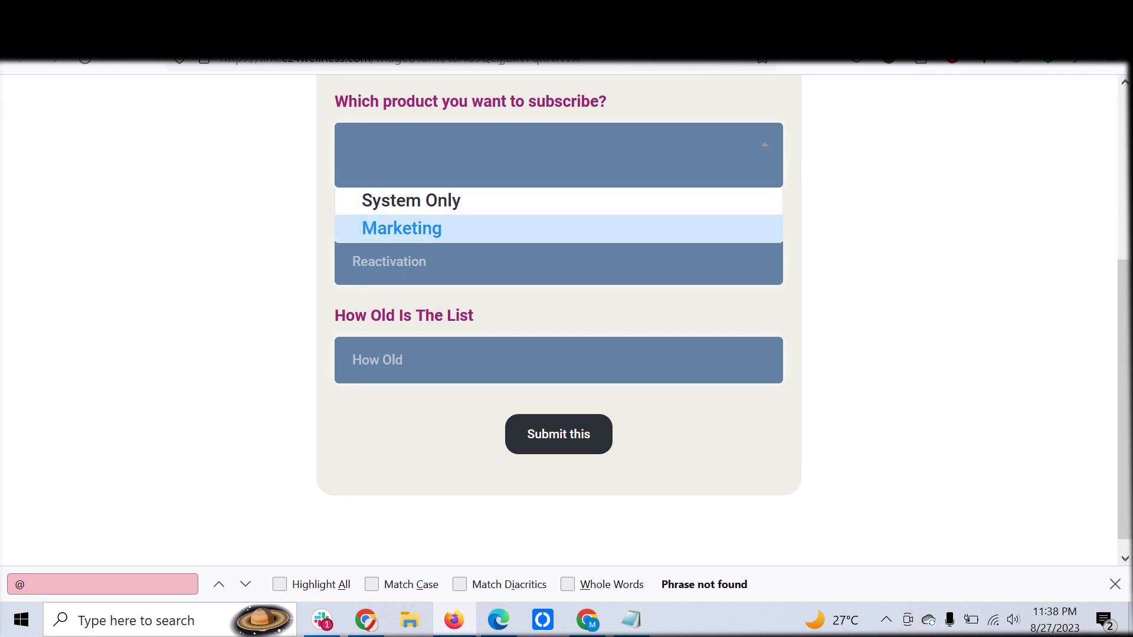
key(Return)
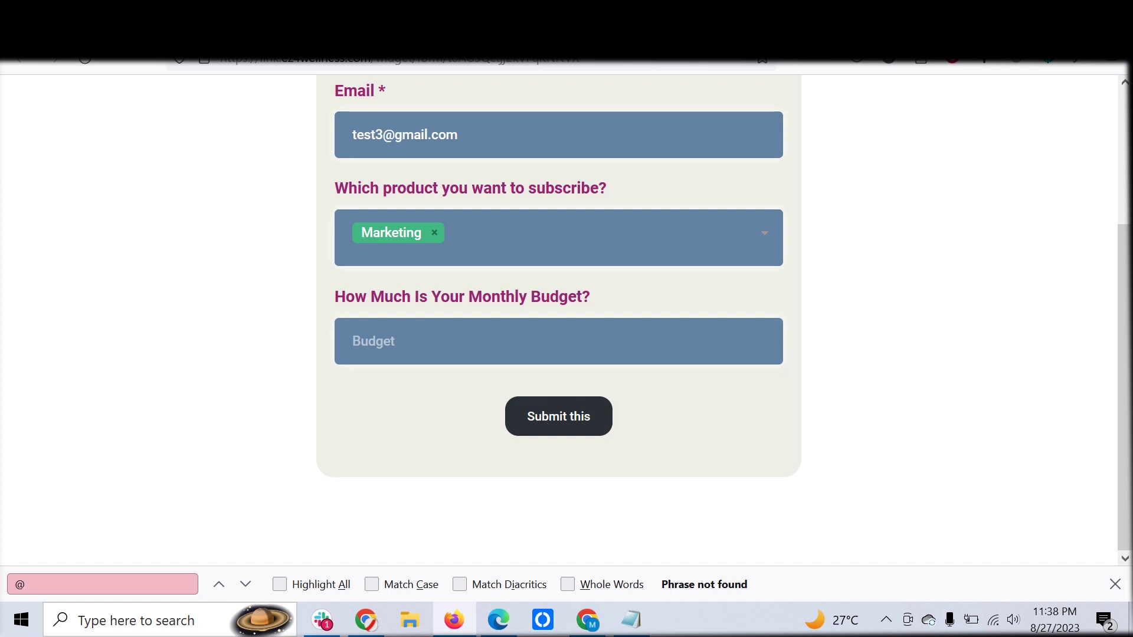
Enter a monthly budget of 2500 and submit the form
click(352, 341)
text(2500)
key(Return)
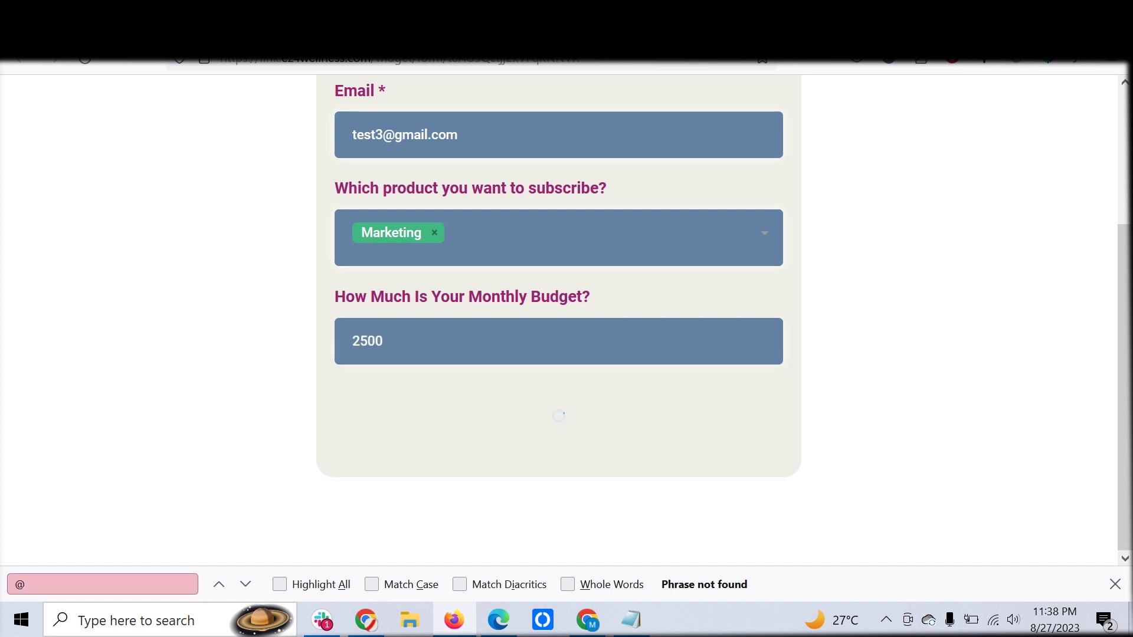